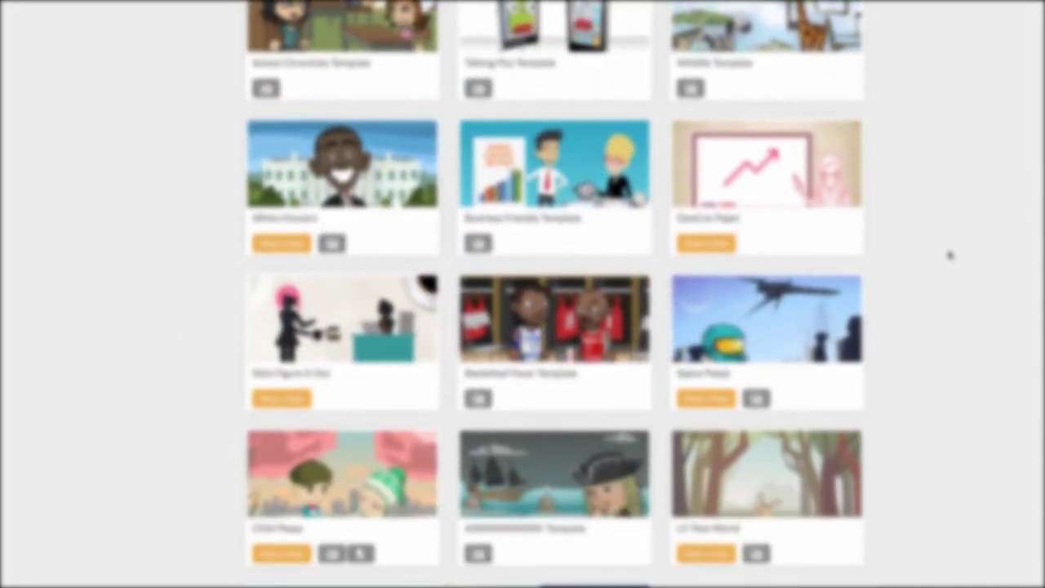
scroll(949, 256, "down", 1)
scroll(950, 255, "down", 1)
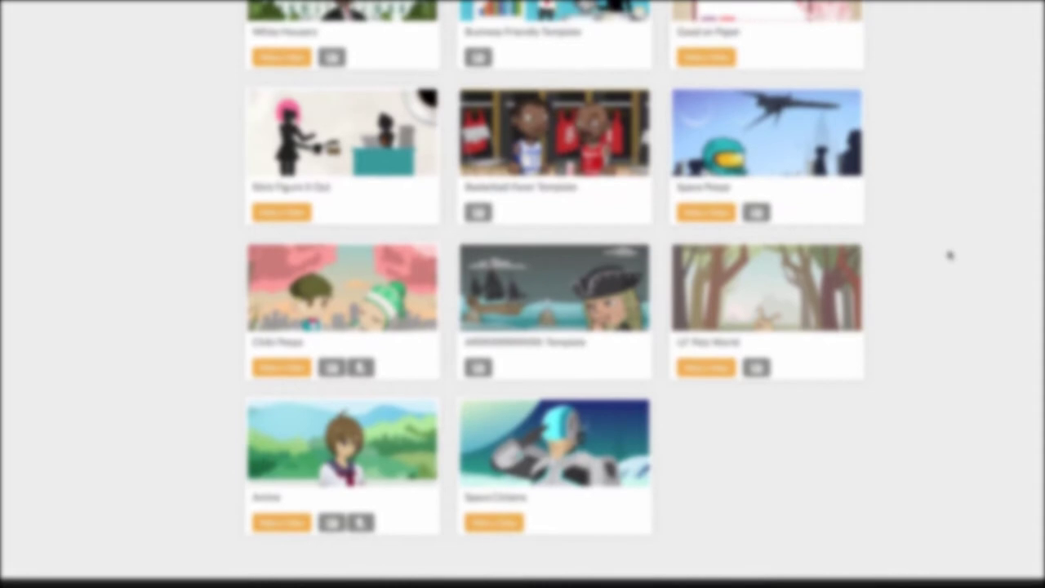
Step: Log in to the school account from the login page and reach the Dashboard
scroll(950, 255, "up", 1)
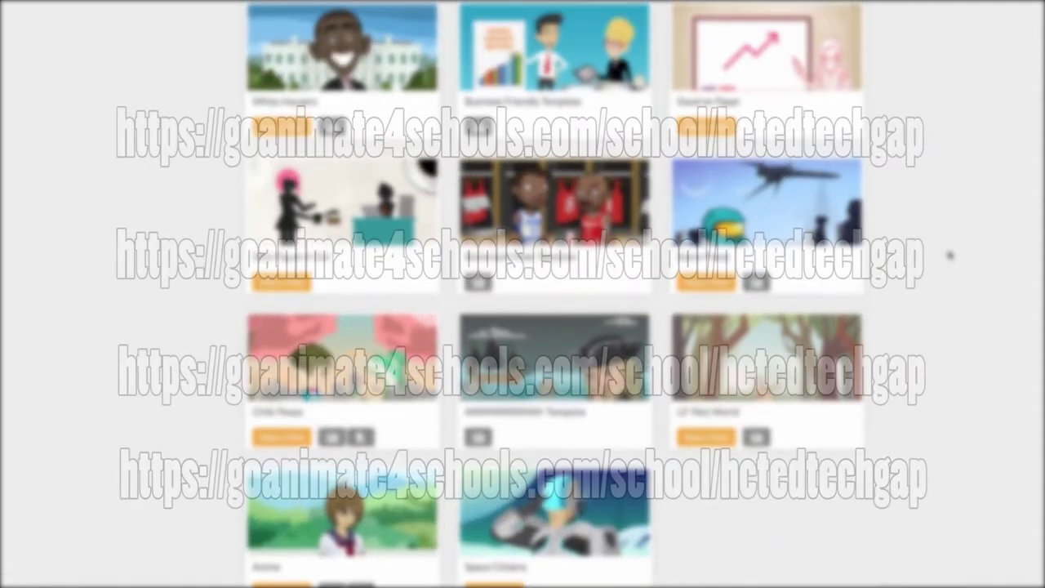
scroll(950, 255, "up", 1)
scroll(950, 256, "up", 1)
scroll(950, 256, "up", 1)
scroll(950, 256, "up", 1)
scroll(949, 256, "up", 1)
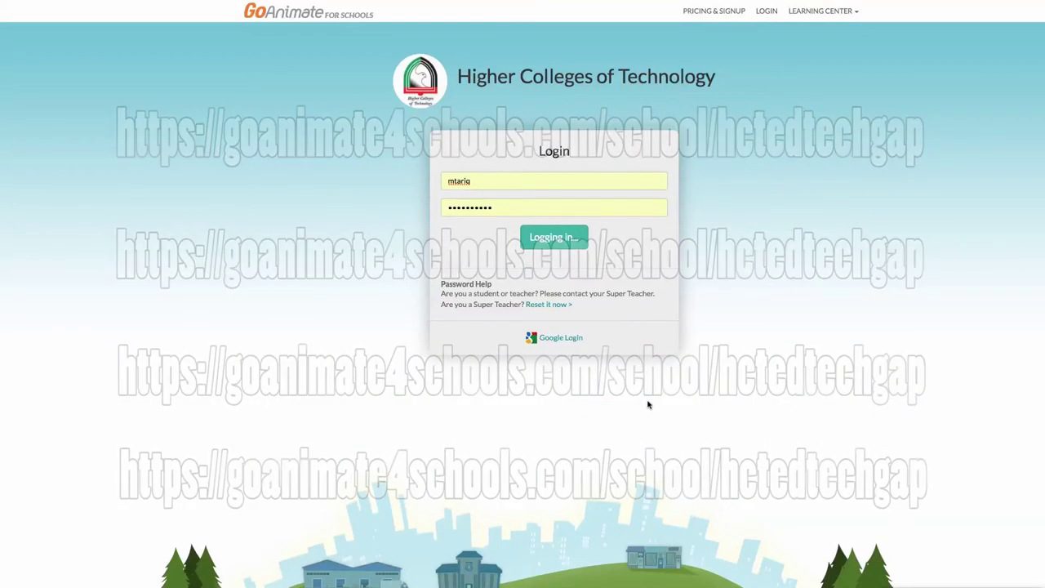
left_click(544, 239)
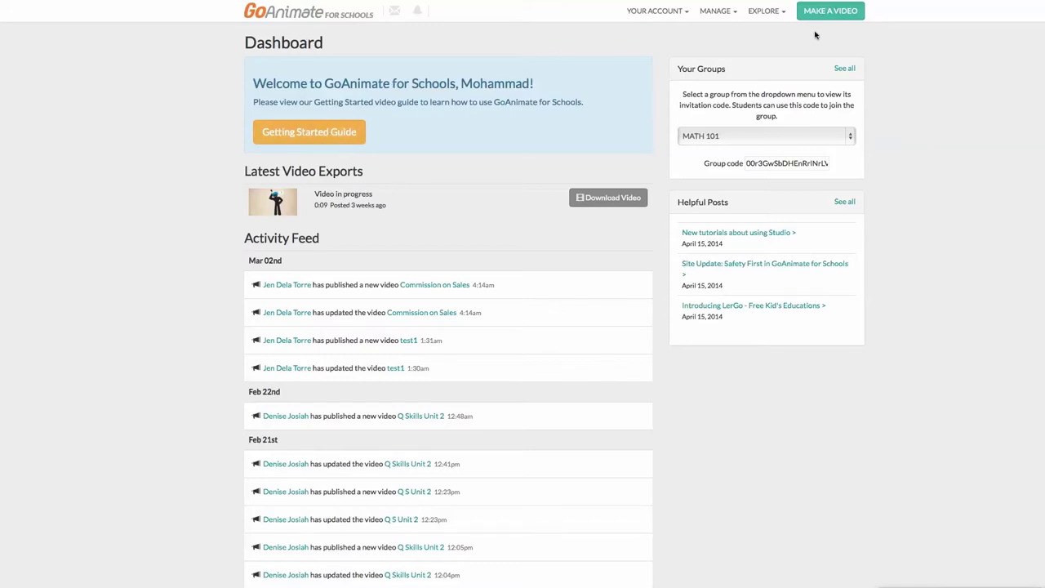
Step: Start a new video and browse the theme grid (Comedy World, Lil' Peepz, Cartoon Classics) down and back
left_click(833, 12)
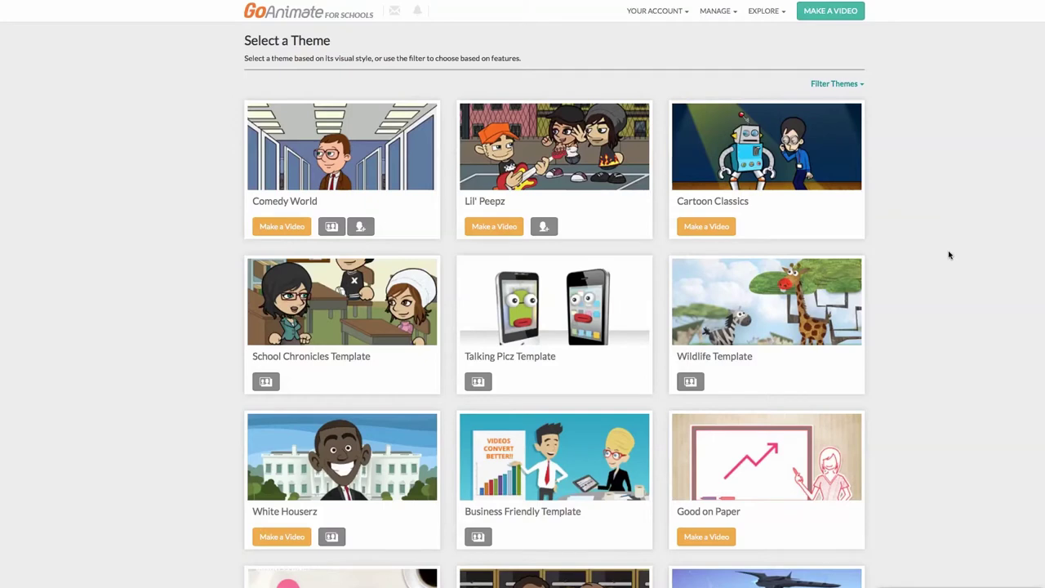
scroll(949, 255, "down", 1)
scroll(949, 255, "down", 1)
scroll(949, 254, "down", 1)
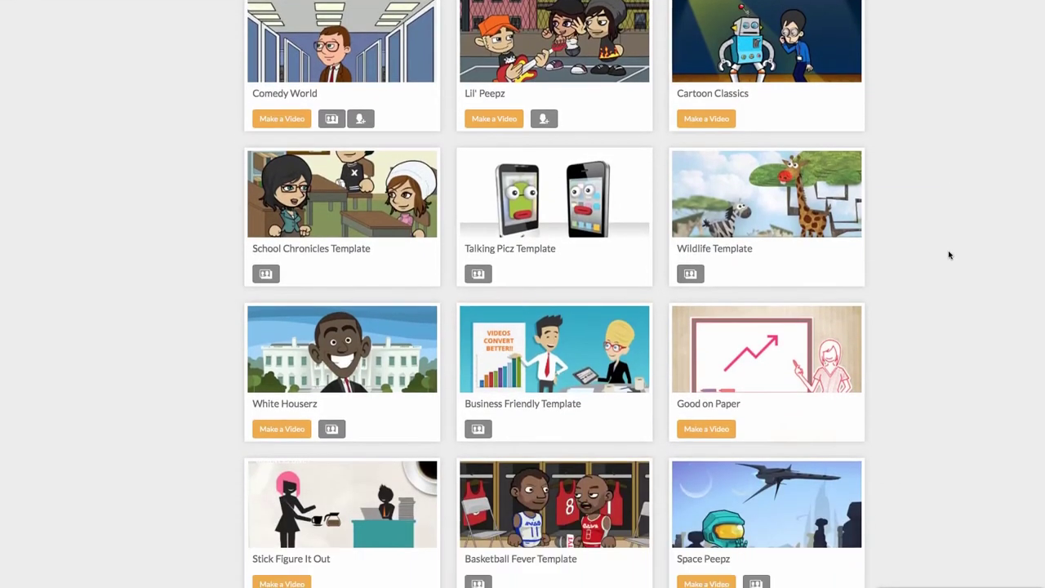
scroll(950, 254, "down", 1)
scroll(949, 255, "down", 1)
scroll(950, 255, "down", 1)
scroll(950, 254, "down", 2)
scroll(949, 255, "down", 1)
scroll(949, 254, "down", 1)
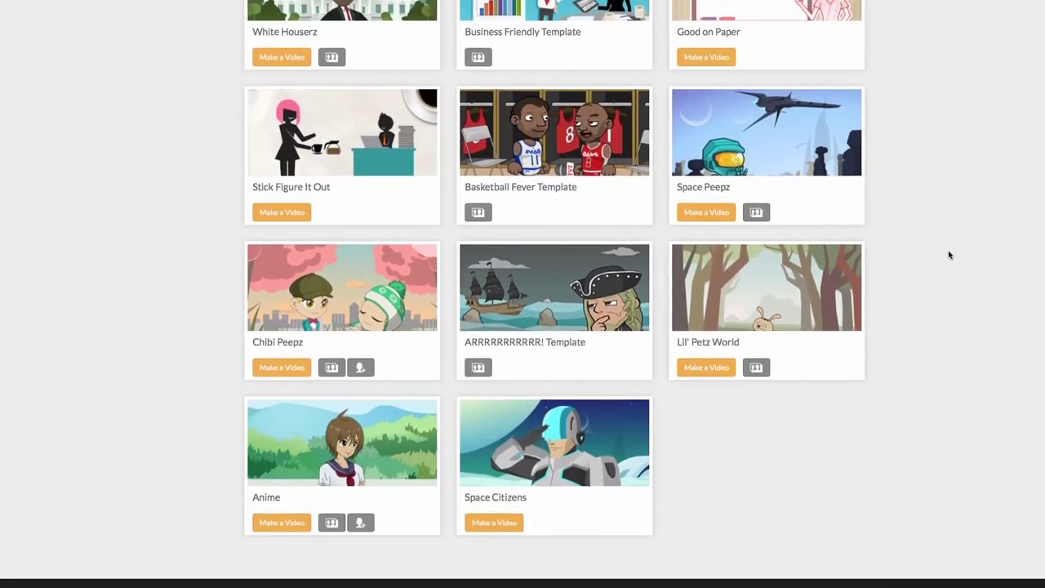
scroll(949, 255, "up", 1)
scroll(949, 255, "up", 1)
scroll(949, 254, "up", 1)
scroll(949, 255, "up", 1)
scroll(950, 255, "up", 1)
scroll(949, 255, "up", 1)
scroll(949, 255, "up", 1)
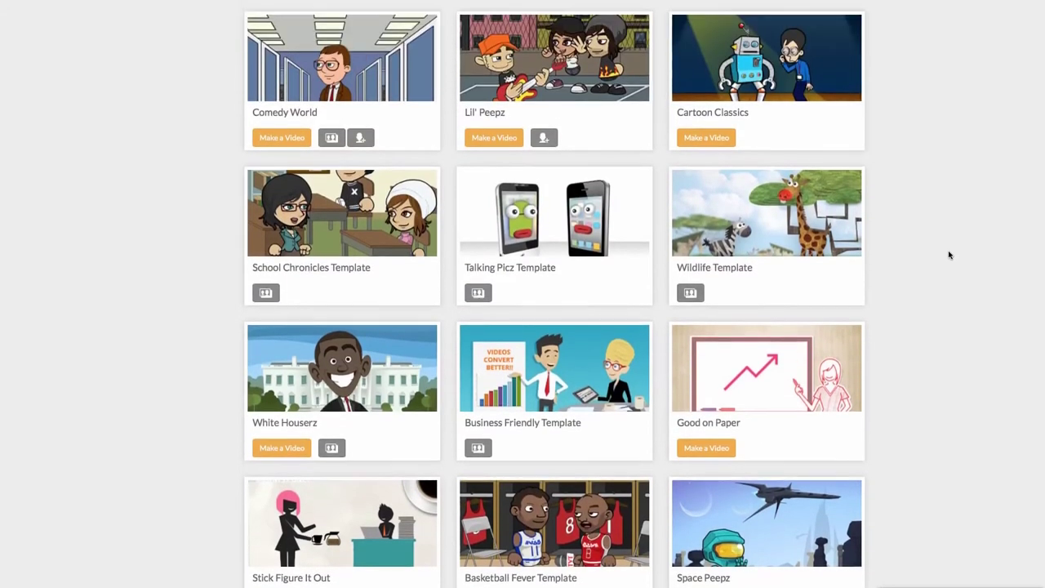
scroll(949, 255, "up", 1)
scroll(949, 254, "up", 1)
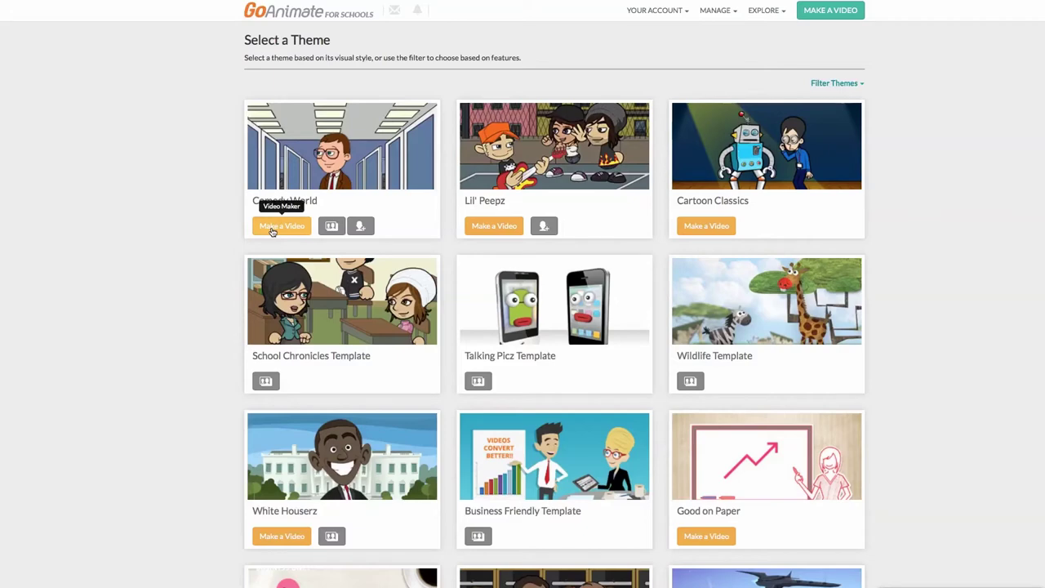
Step: Start a Comedy World video and give its first scene the basketball court background
left_click(272, 228)
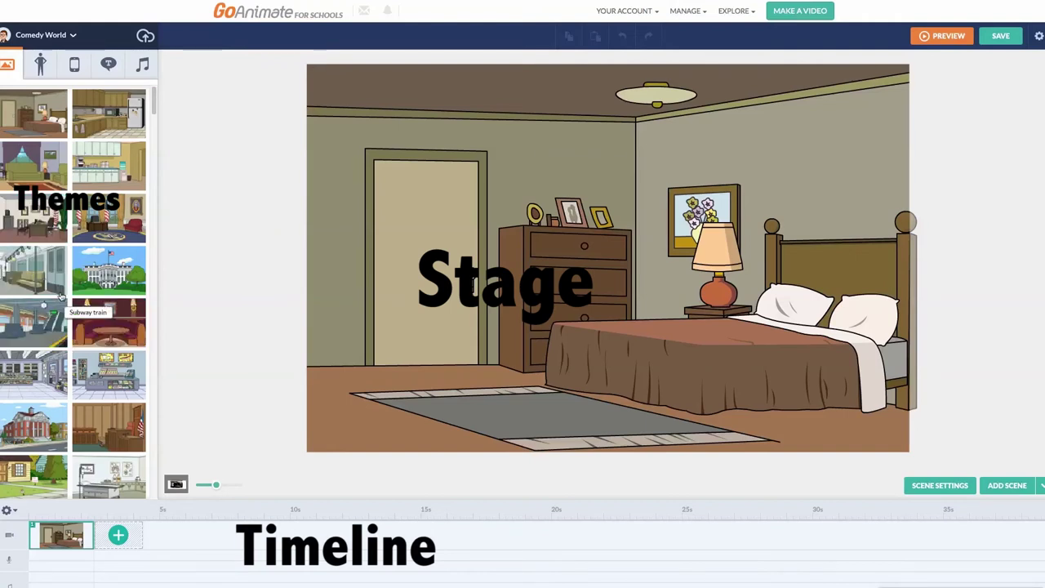
scroll(82, 306, "down", 1)
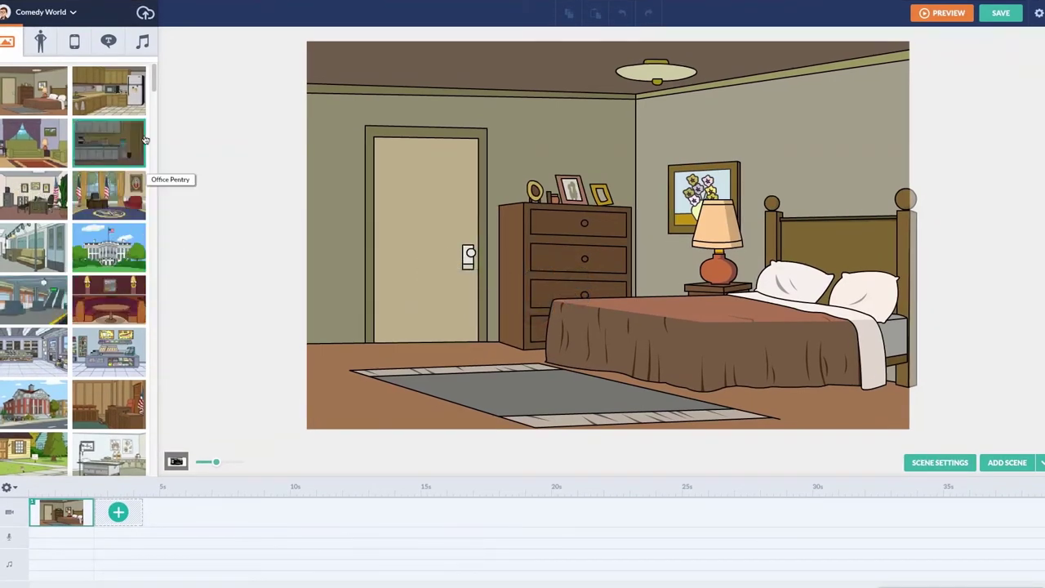
mouse_move(153, 88)
left_mouse_down()
mouse_move(155, 145)
mouse_move(156, 133)
left_mouse_up()
left_click(24, 127)
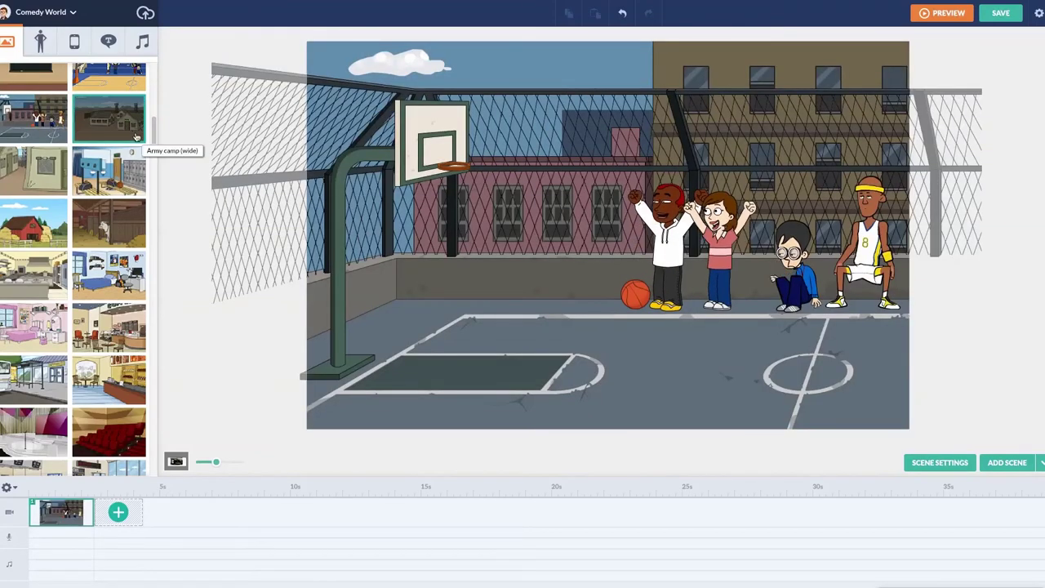
scroll(151, 138, "down", 1)
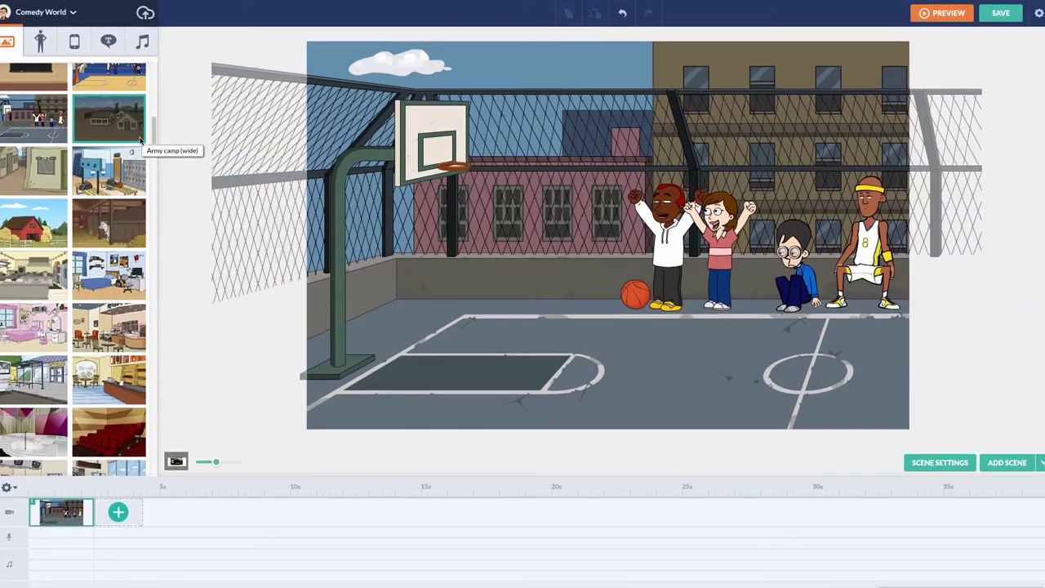
scroll(154, 133, "up", 2)
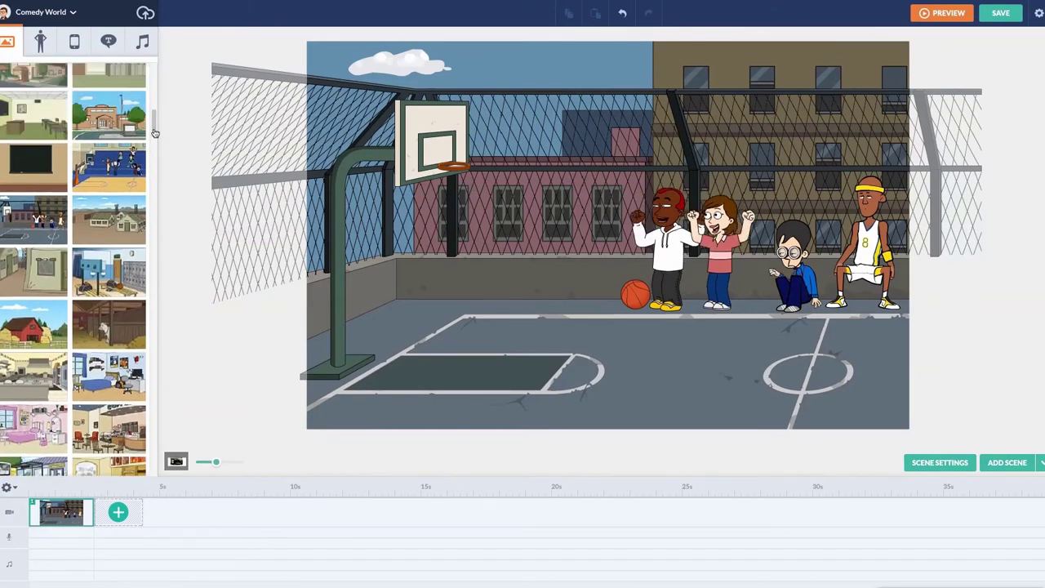
Step: Switch the scene background to the empty classroom and zoom the stage in
left_click(40, 123)
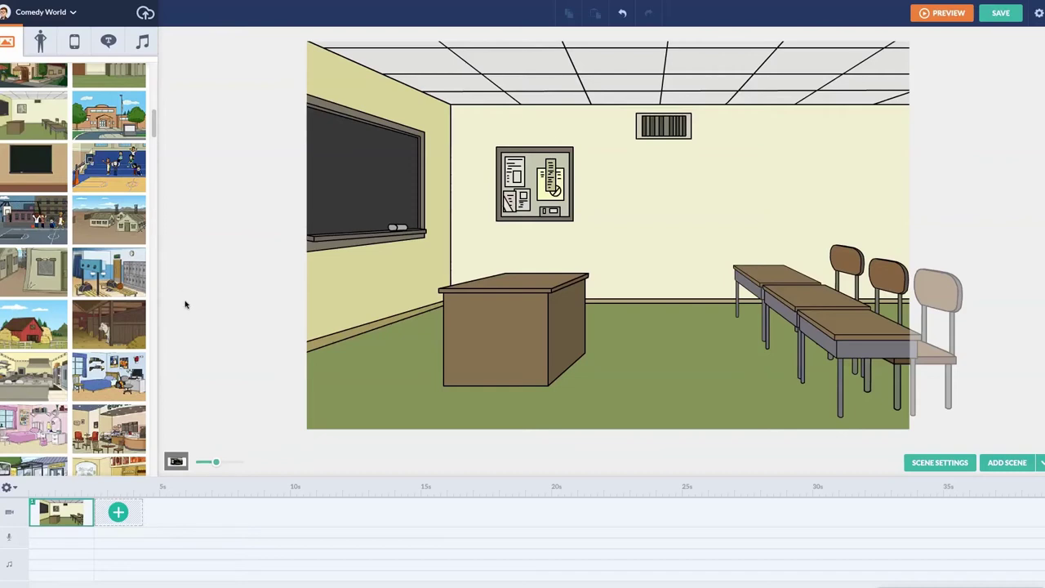
mouse_move(217, 463)
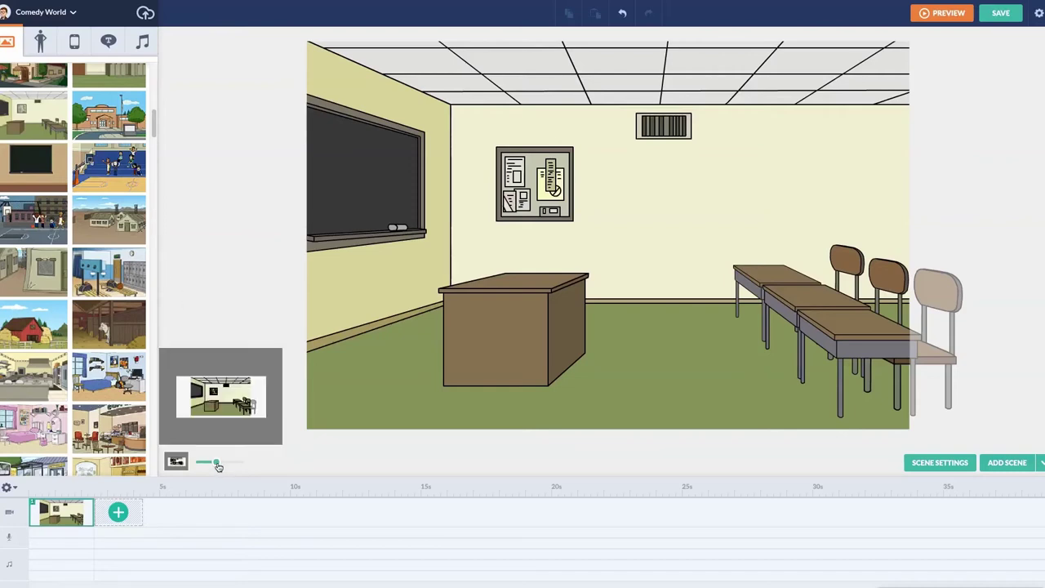
mouse_move(218, 465)
left_mouse_down()
mouse_move(229, 466)
mouse_move(216, 465)
left_mouse_up()
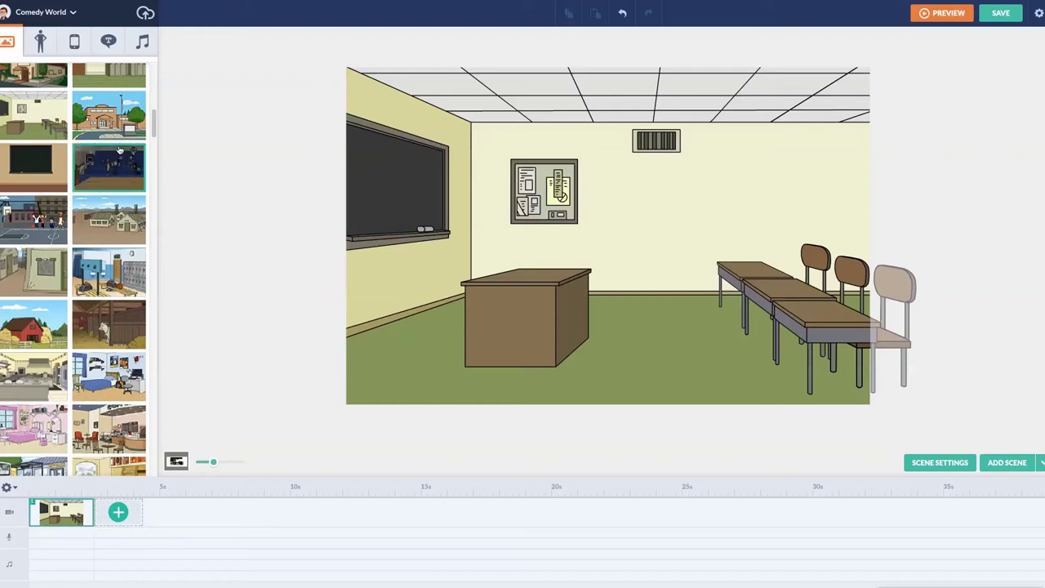
Step: Add the blonde green-uniformed character and move her in front of the blackboard desk
left_click(40, 45)
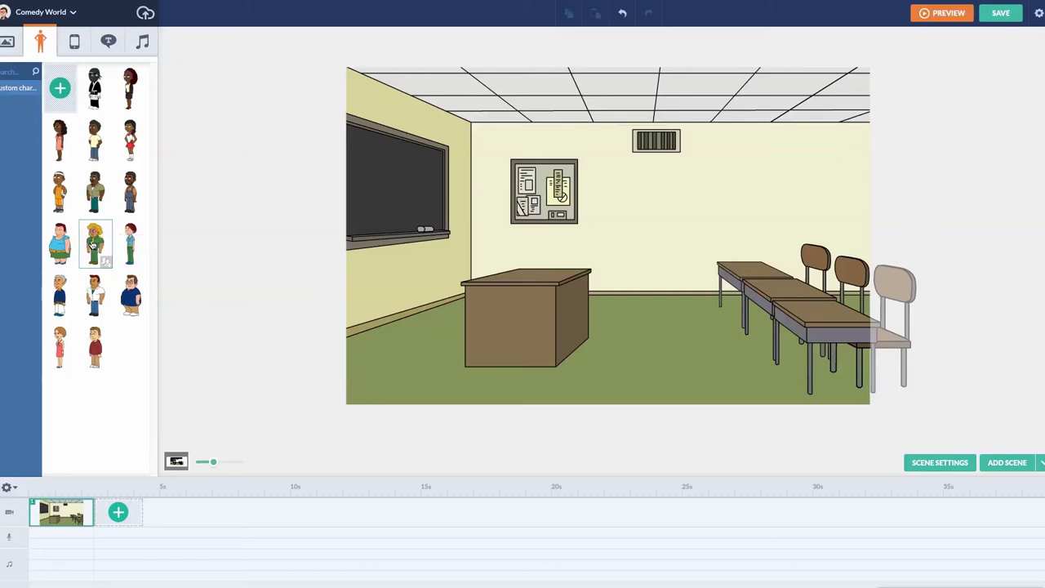
left_click(102, 255)
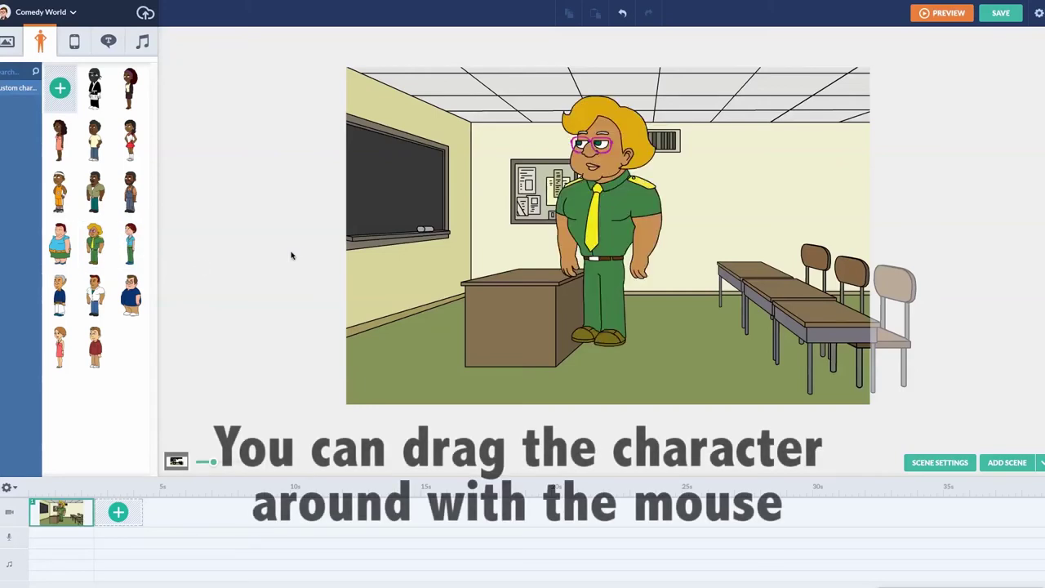
left_click(616, 215)
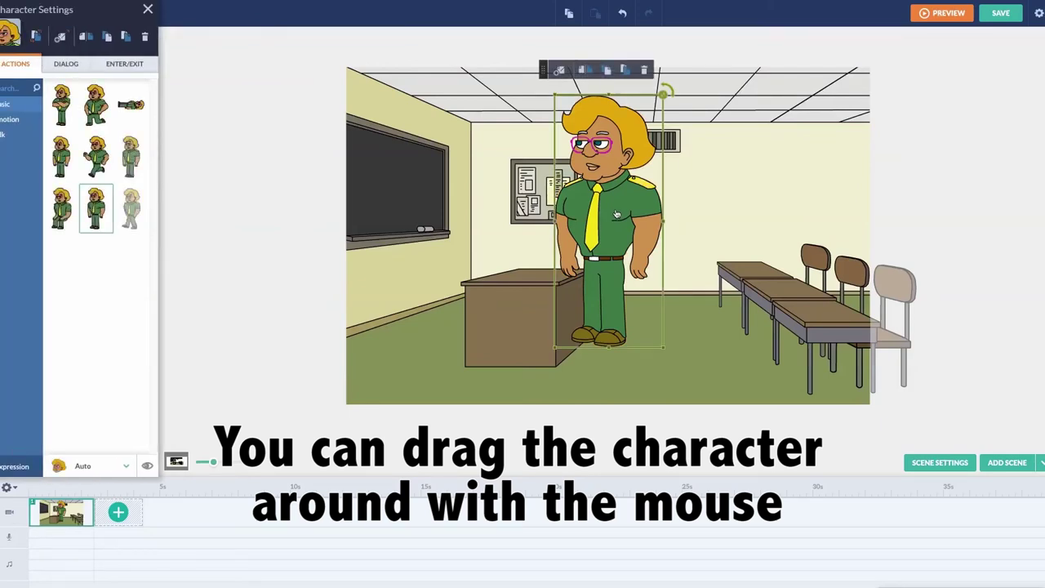
left_click_drag(616, 214, 448, 239)
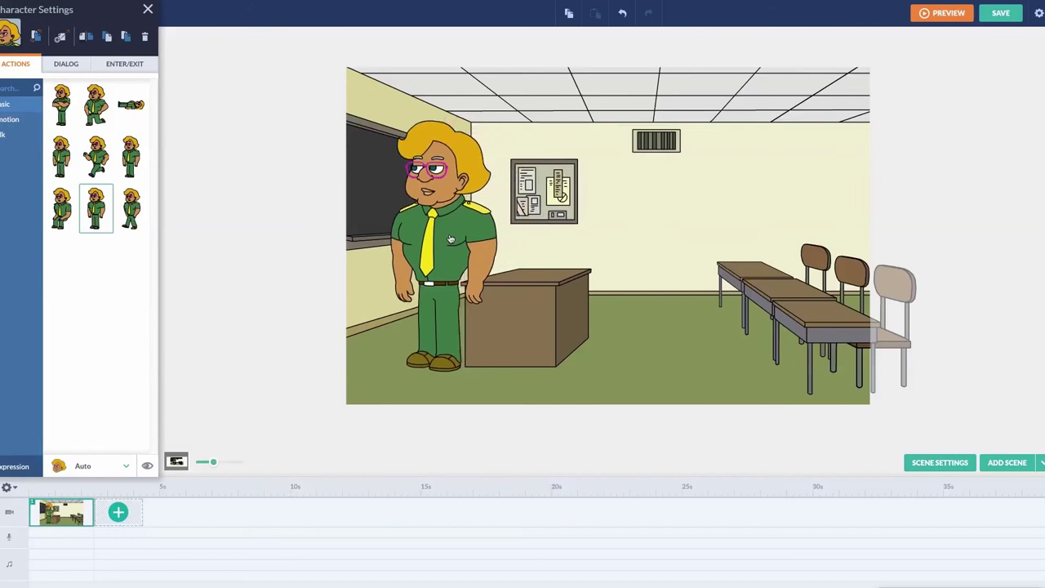
left_click(447, 239)
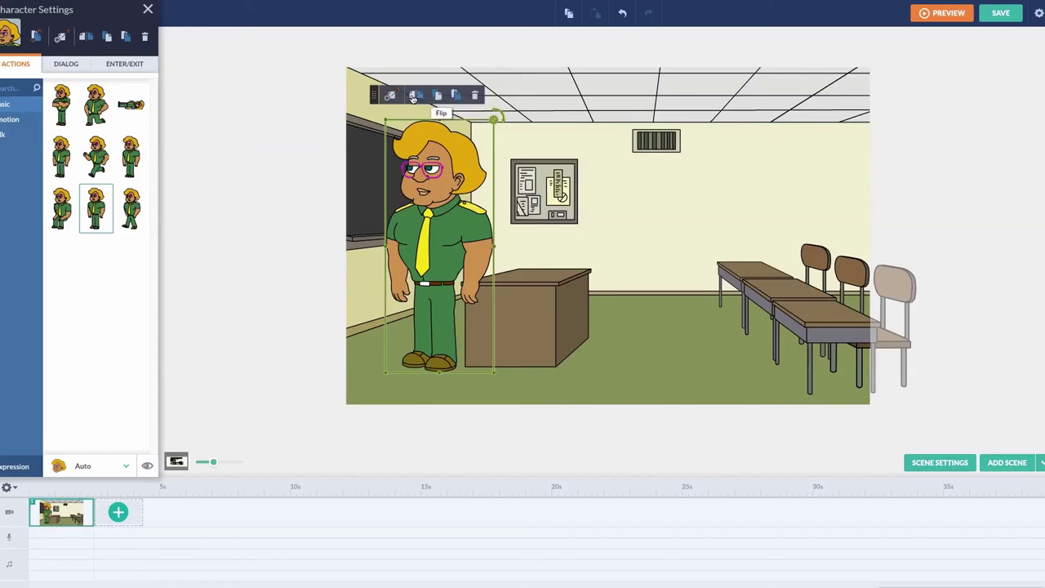
Step: Flip the teacher to face the room and, after trying other poses, give her a standing Talk action
left_click(414, 97)
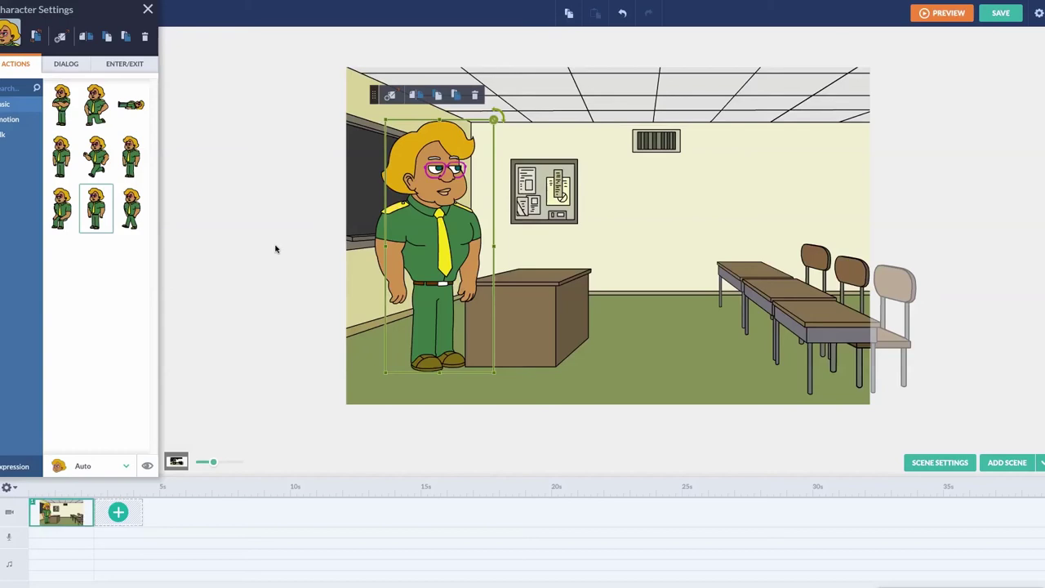
left_click(62, 115)
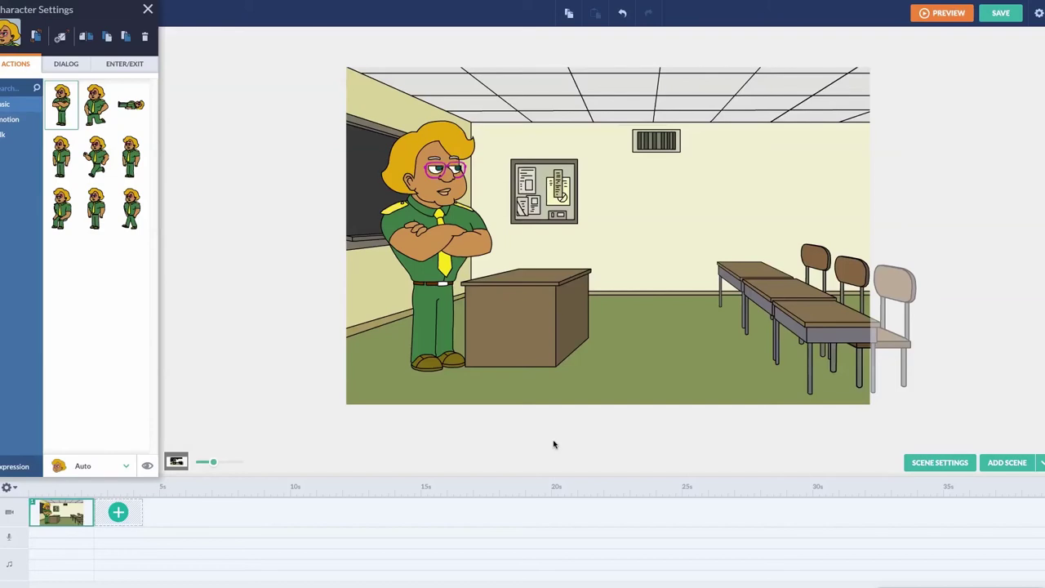
left_click(8, 120)
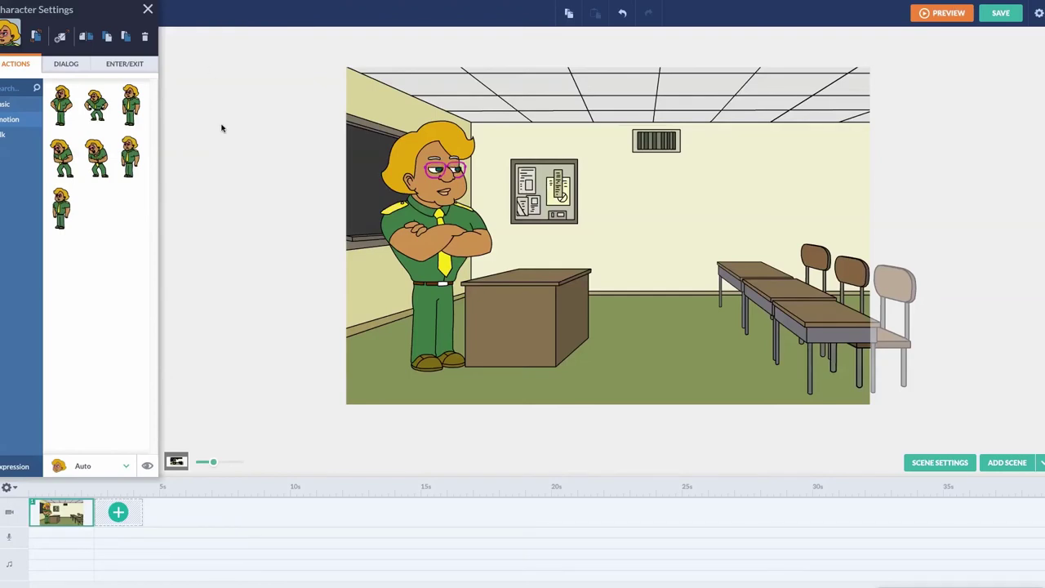
left_click(61, 104)
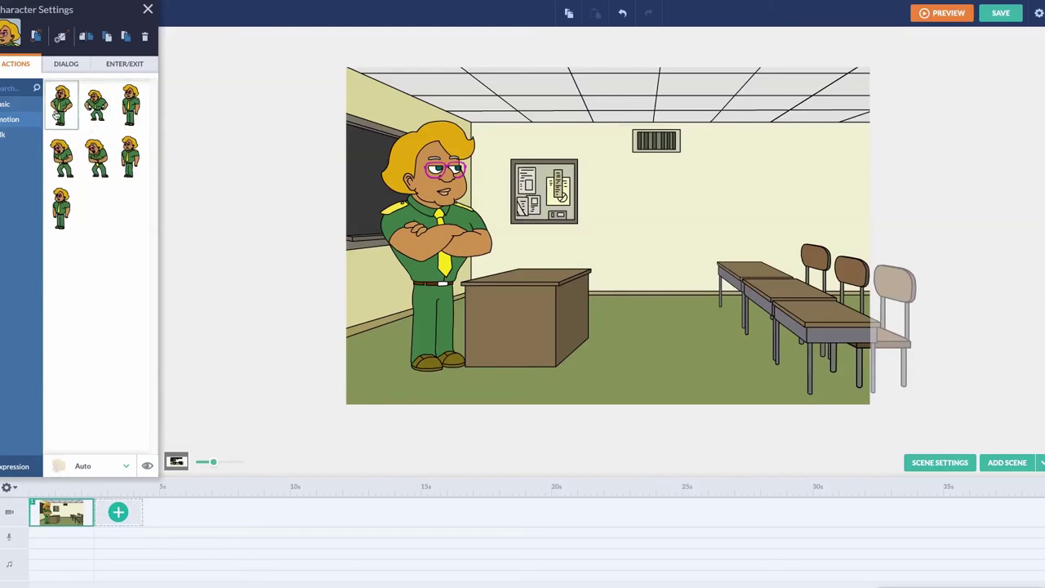
left_click(131, 106)
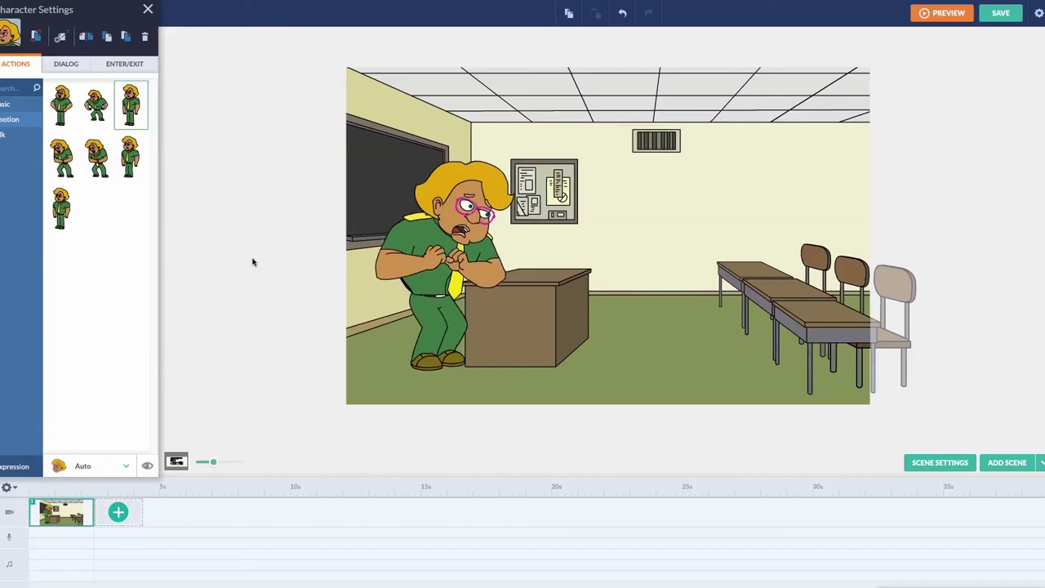
left_click(96, 105)
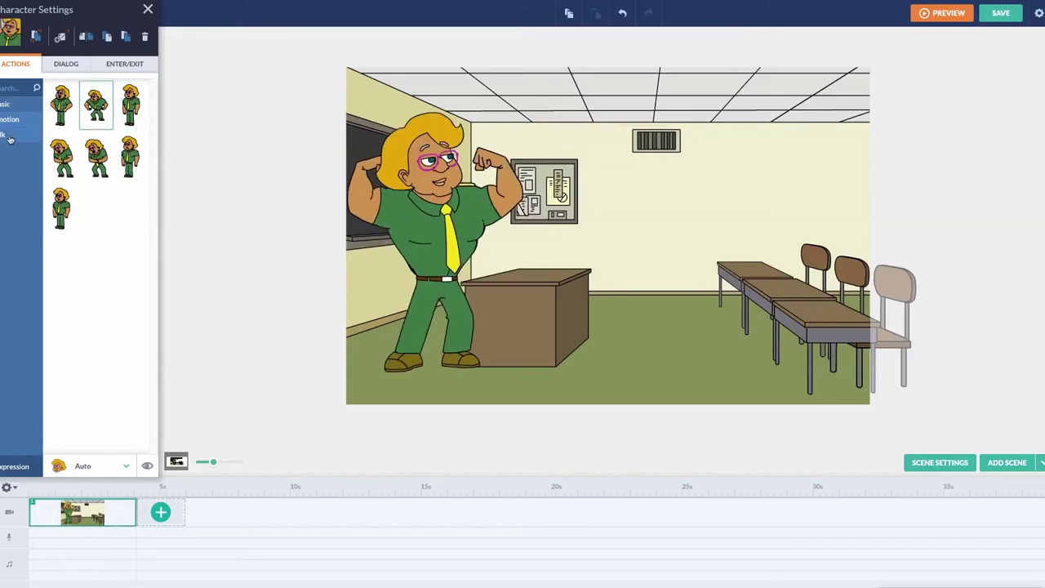
left_click(10, 137)
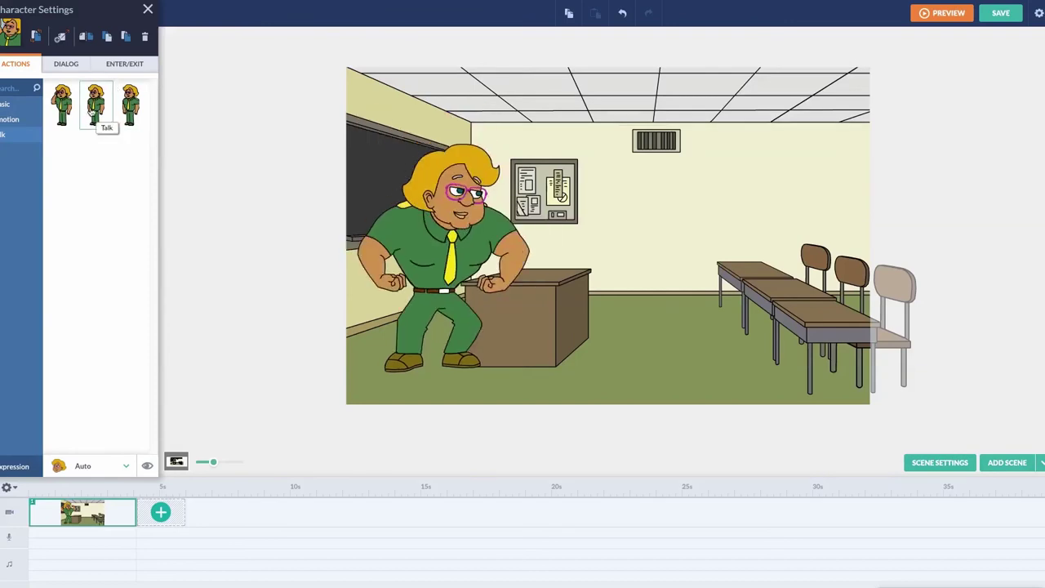
left_click(90, 107)
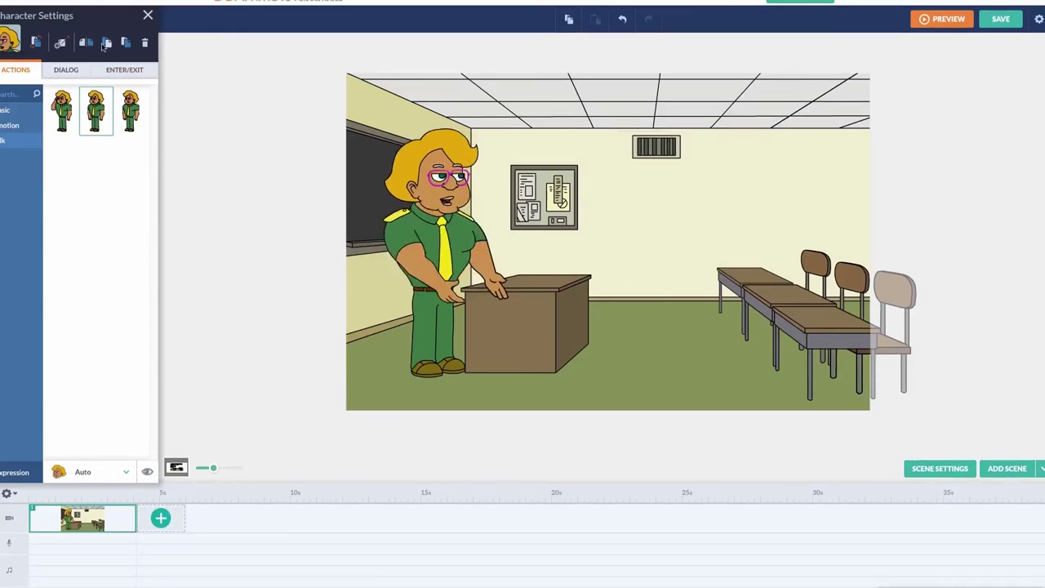
Step: Add a red-haired woman by the right-hand desks, shrink her to about 79%, and cross her arms
left_click(148, 15)
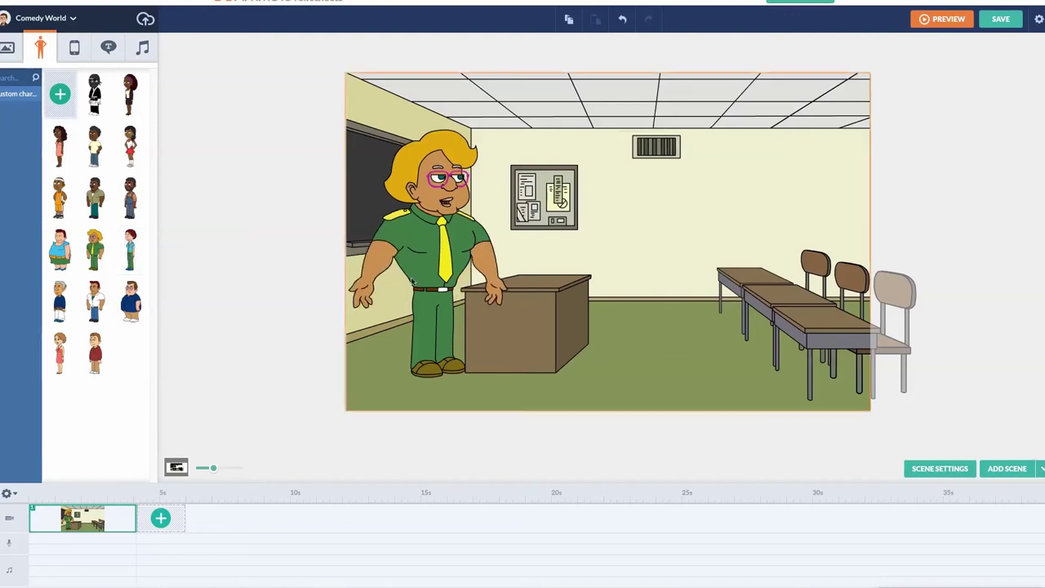
left_click(562, 300)
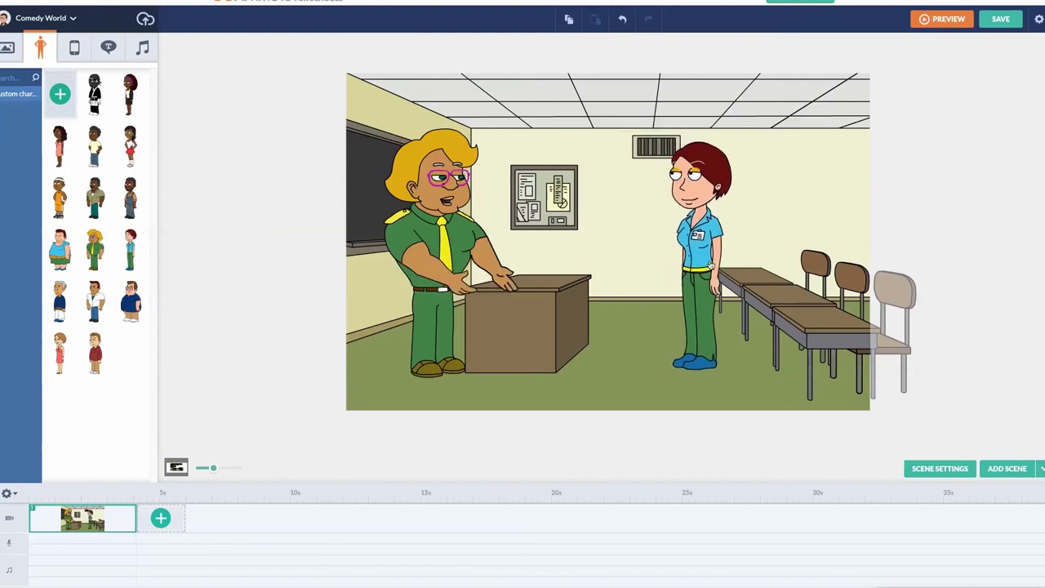
left_click_drag(646, 245, 702, 245)
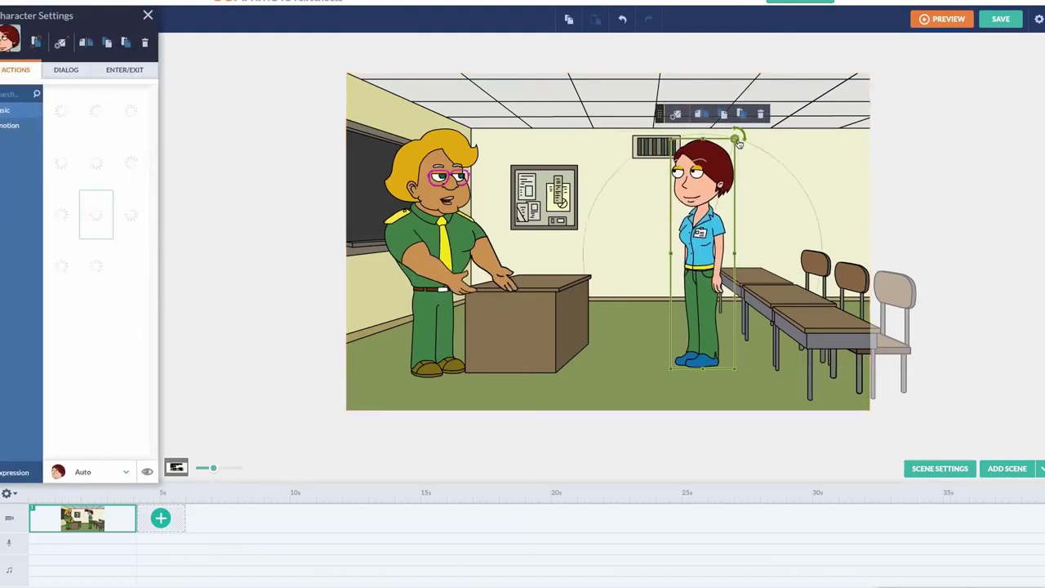
left_click_drag(737, 143, 724, 166)
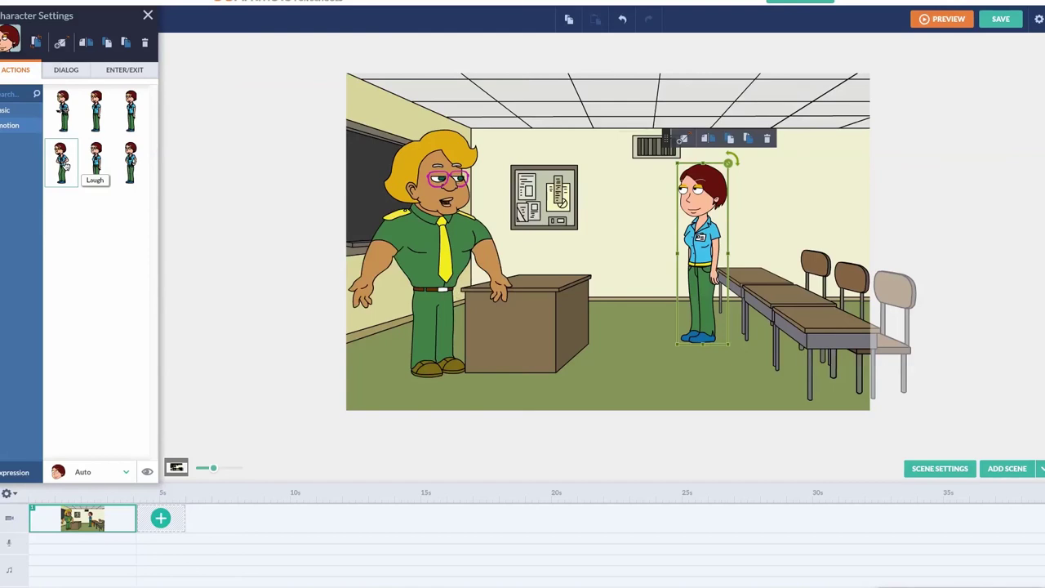
left_click(14, 113)
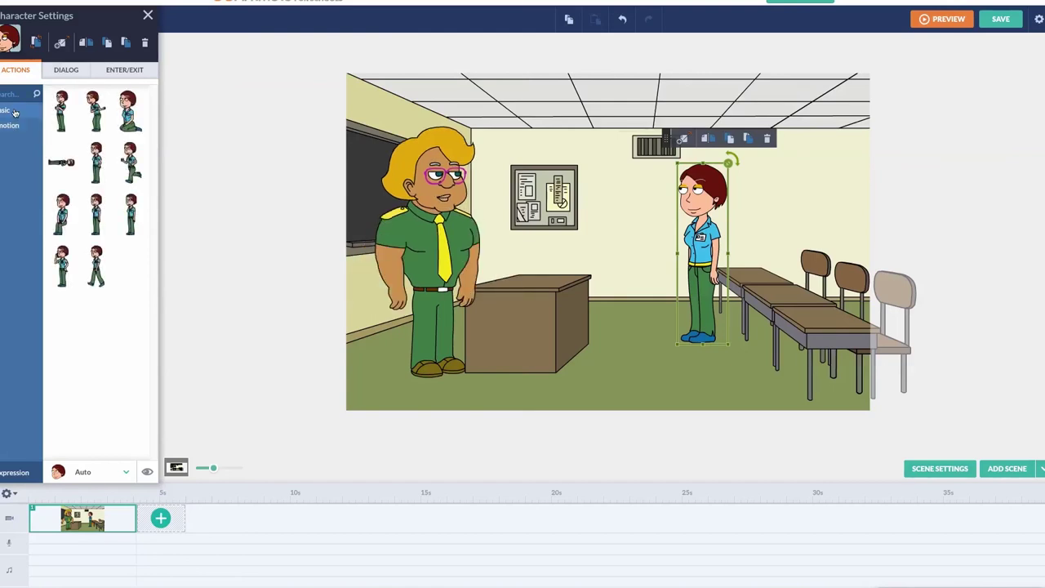
left_click(66, 113)
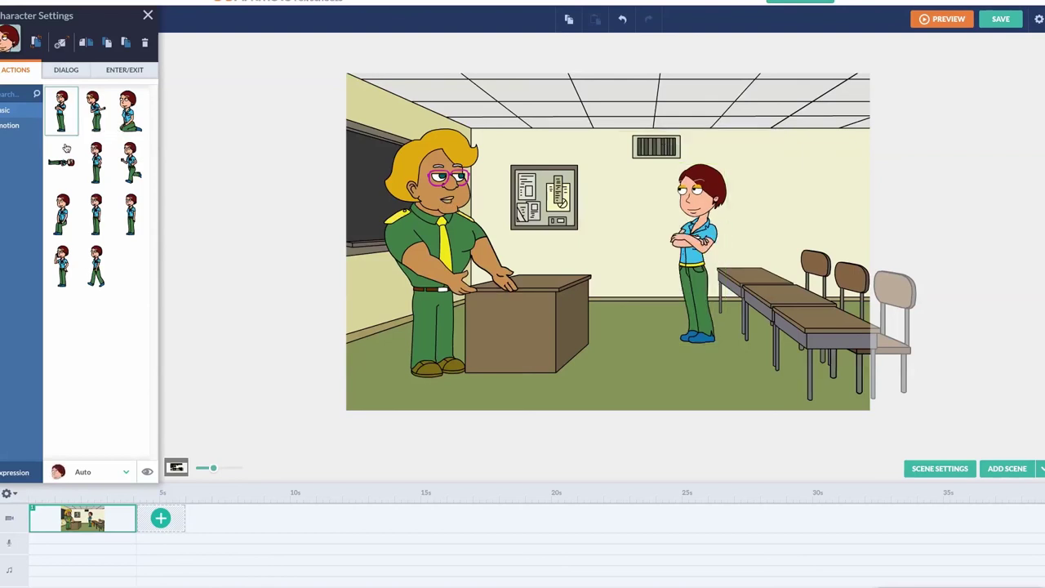